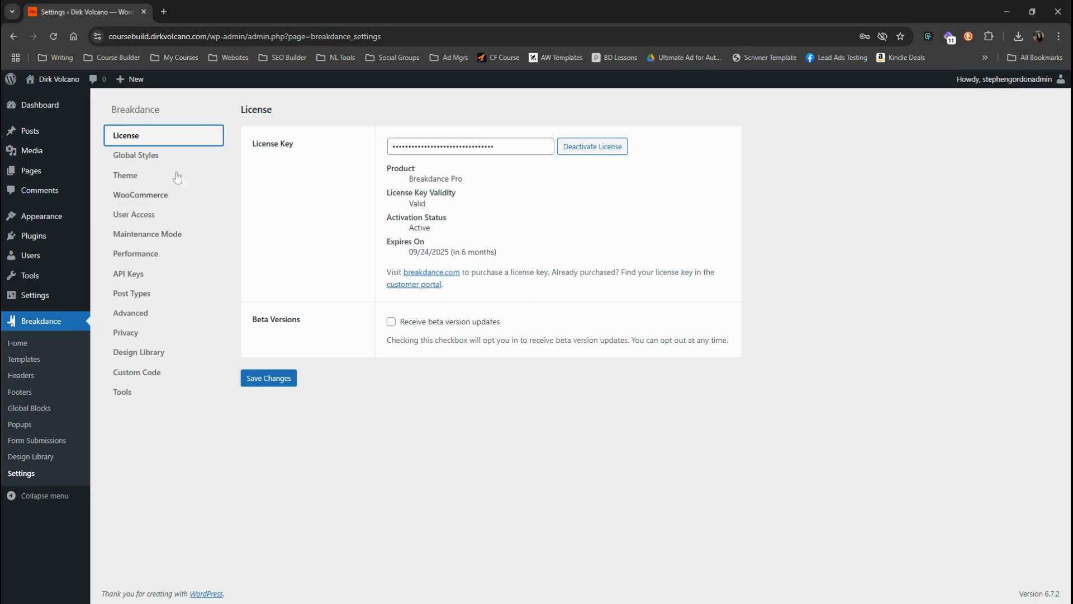
Step: Look at the Global Styles settings, and set the WordPress theme system to Disable Theme, saving the change
{"action": "left_click", "coordinate": [150, 158]}
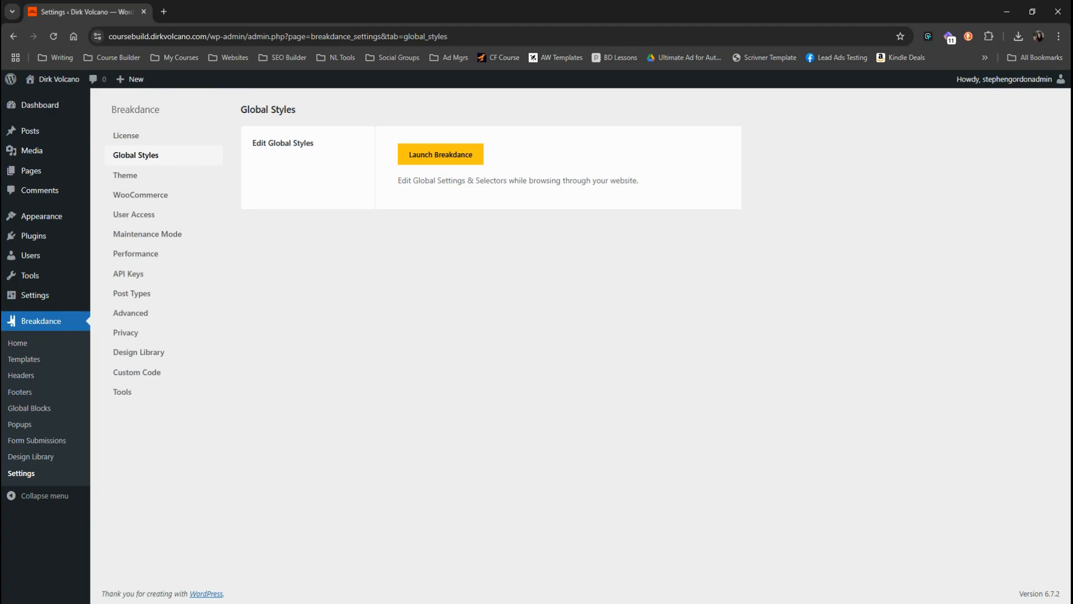
{"action": "left_click", "coordinate": [126, 175]}
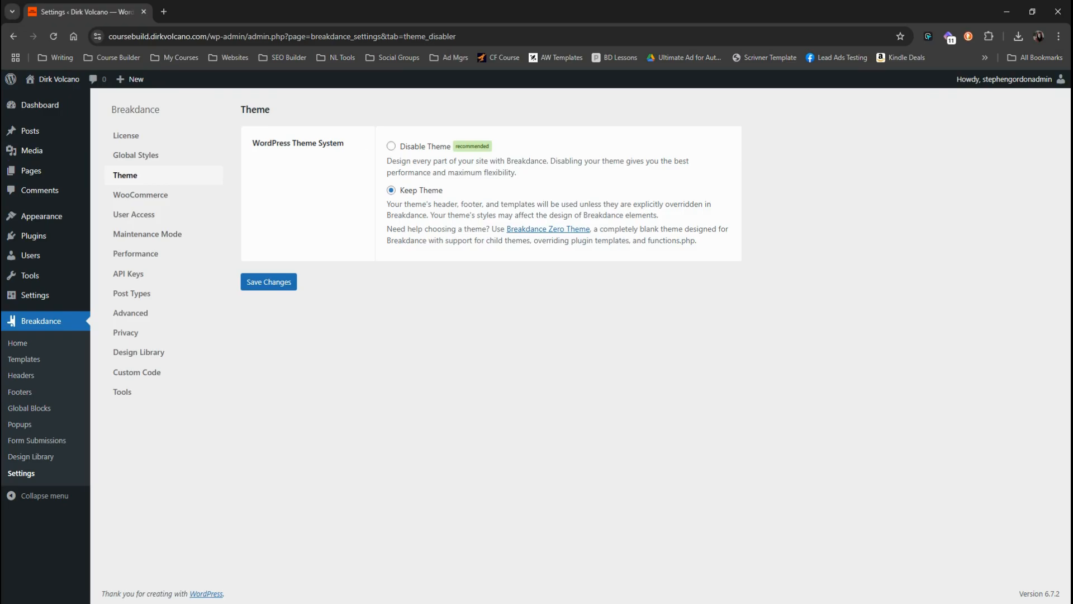
{"action": "left_click", "coordinate": [392, 147]}
{"action": "left_click", "coordinate": [265, 285]}
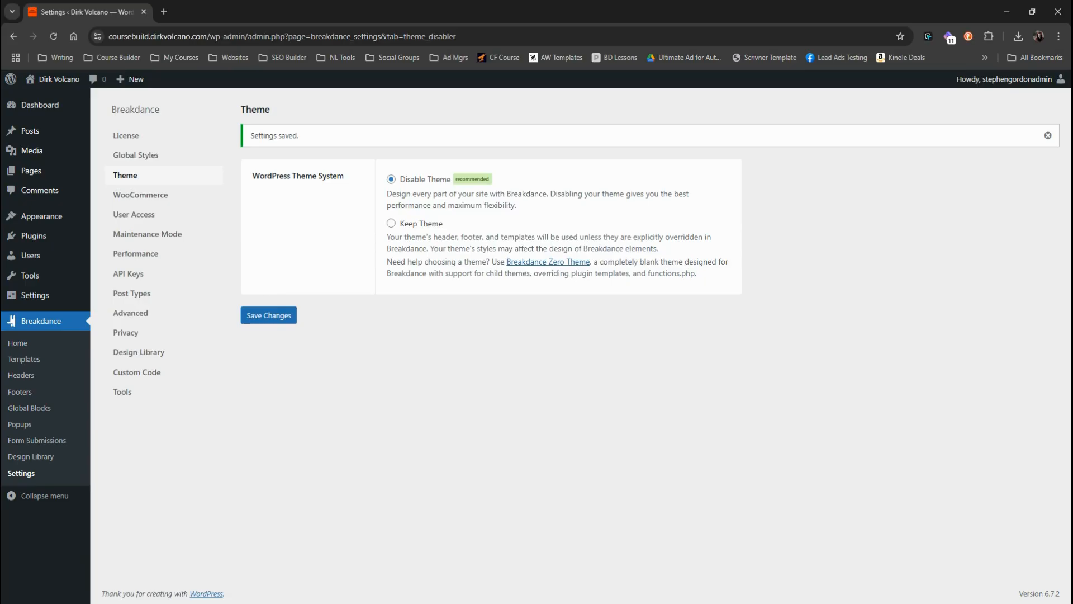
Step: Examine the Breakdance settings for WooCommerce styles, user role access and maintenance mode
{"action": "left_click", "coordinate": [136, 197]}
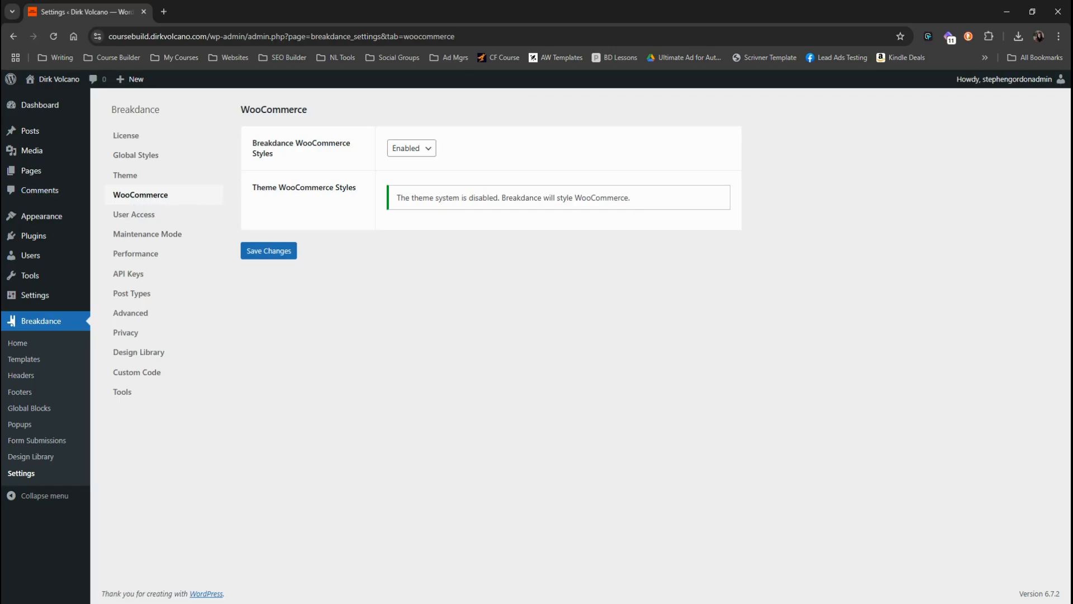
{"action": "left_click", "coordinate": [124, 216]}
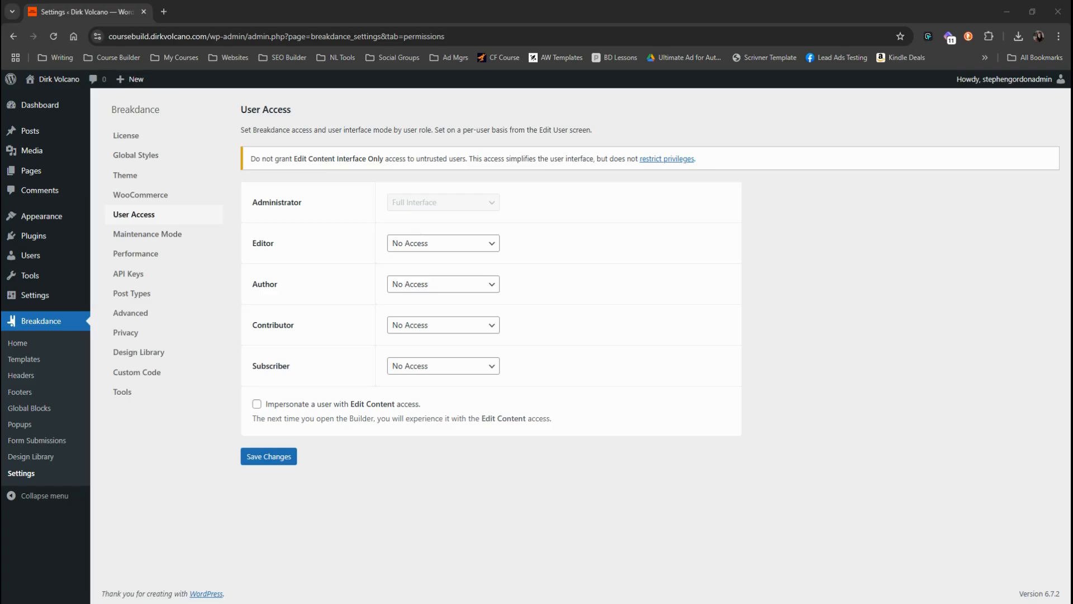
{"action": "left_click", "coordinate": [162, 235]}
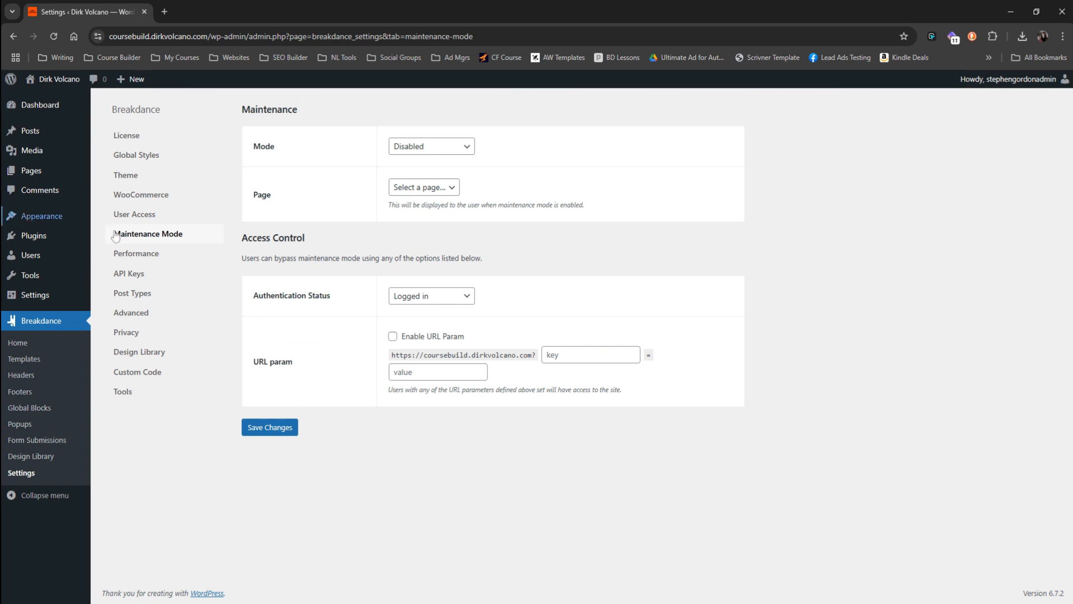
Step: In the Performance settings, remove the Gutenberg blocks CSS and disable XML-RPC pingbacks
{"action": "left_click", "coordinate": [144, 257]}
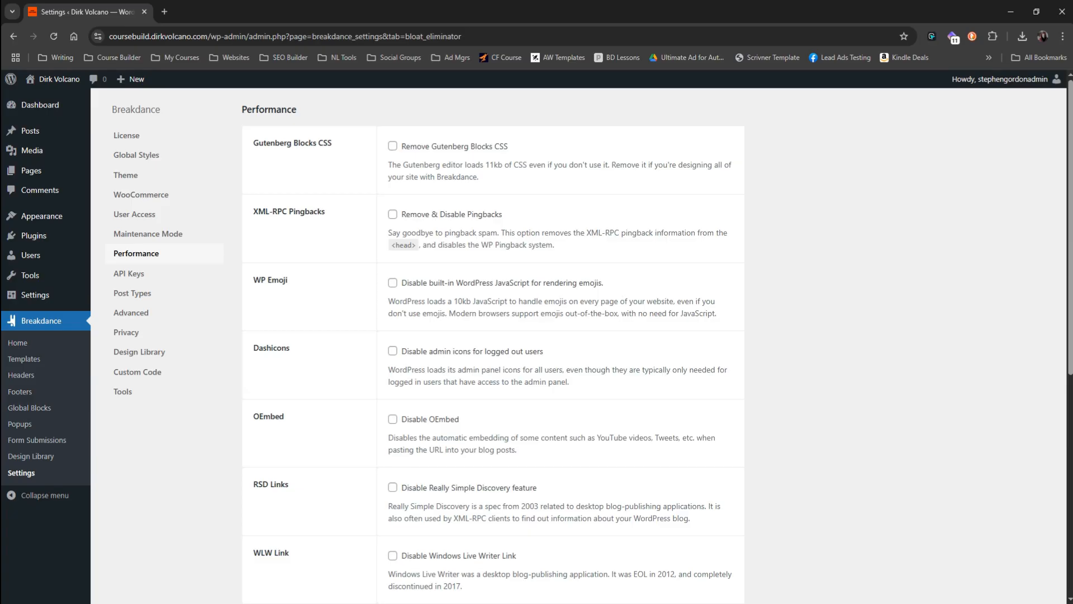
{"action": "left_click", "coordinate": [394, 147]}
{"action": "left_click_drag", "start_coordinate": [333, 143], "coordinate": [253, 144]}
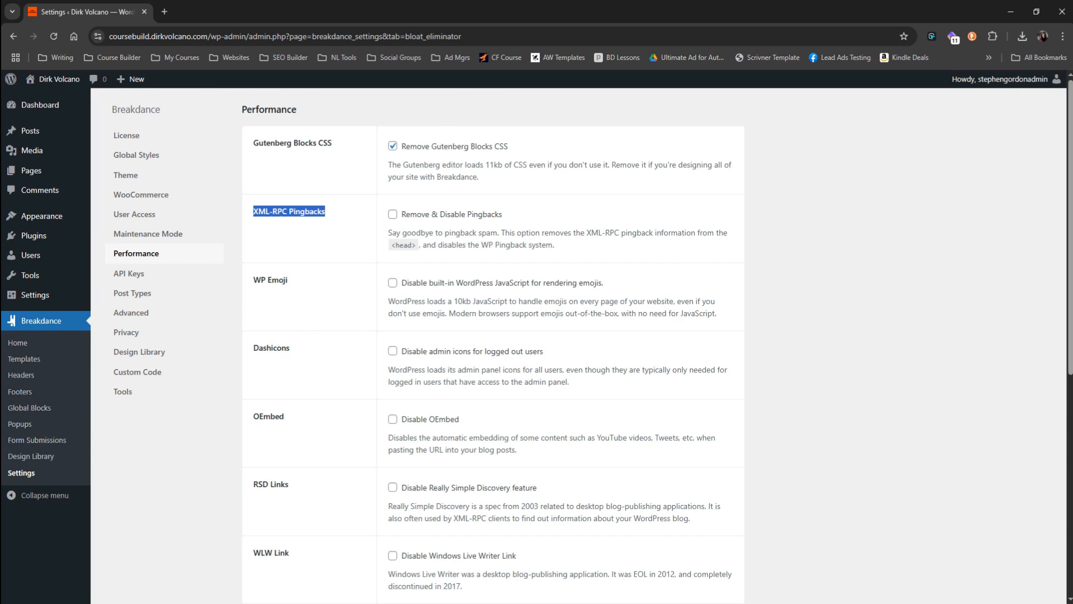
{"action": "left_click", "coordinate": [393, 217]}
Step: Disable the built-in WordPress emoji JavaScript and the Dashicons admin icons for logged-out users
{"action": "left_click", "coordinate": [295, 286]}
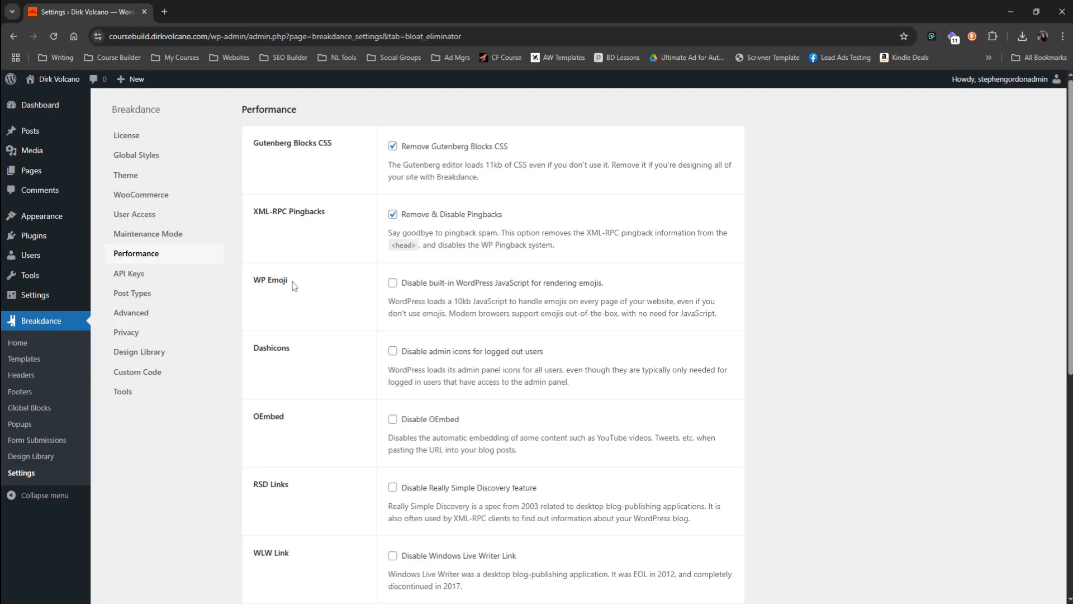
{"action": "left_click_drag", "start_coordinate": [295, 286], "coordinate": [251, 290]}
{"action": "left_click", "coordinate": [393, 282]}
{"action": "left_click_drag", "start_coordinate": [290, 349], "coordinate": [252, 348]}
{"action": "left_click", "coordinate": [393, 352]}
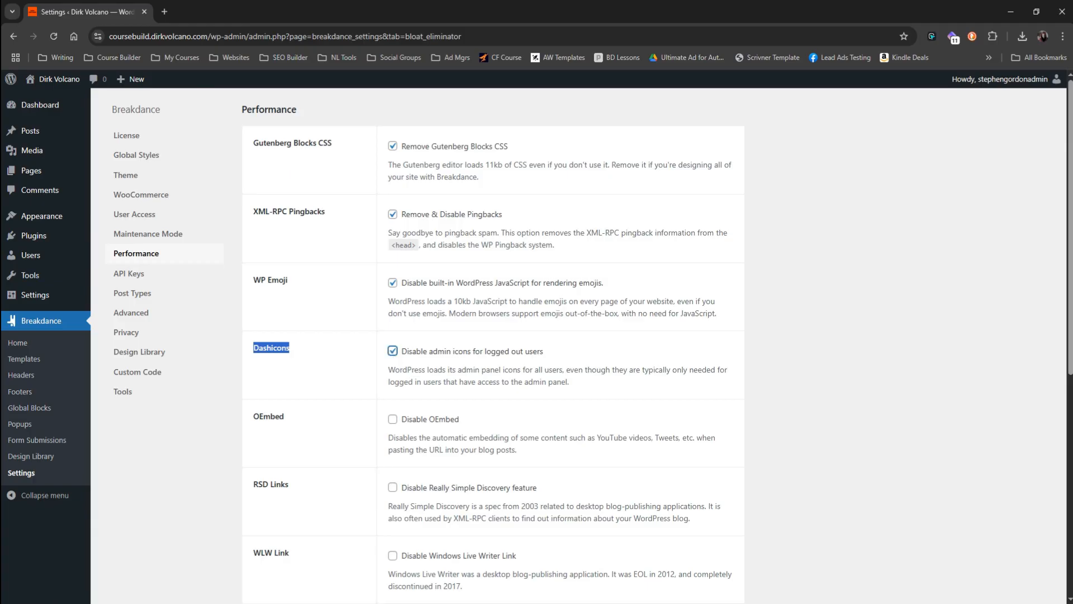
Step: Disable OEmbed, the Really Simple Discovery feature and the Windows Live Writer link in the Performance settings
{"action": "double_click", "coordinate": [268, 416]}
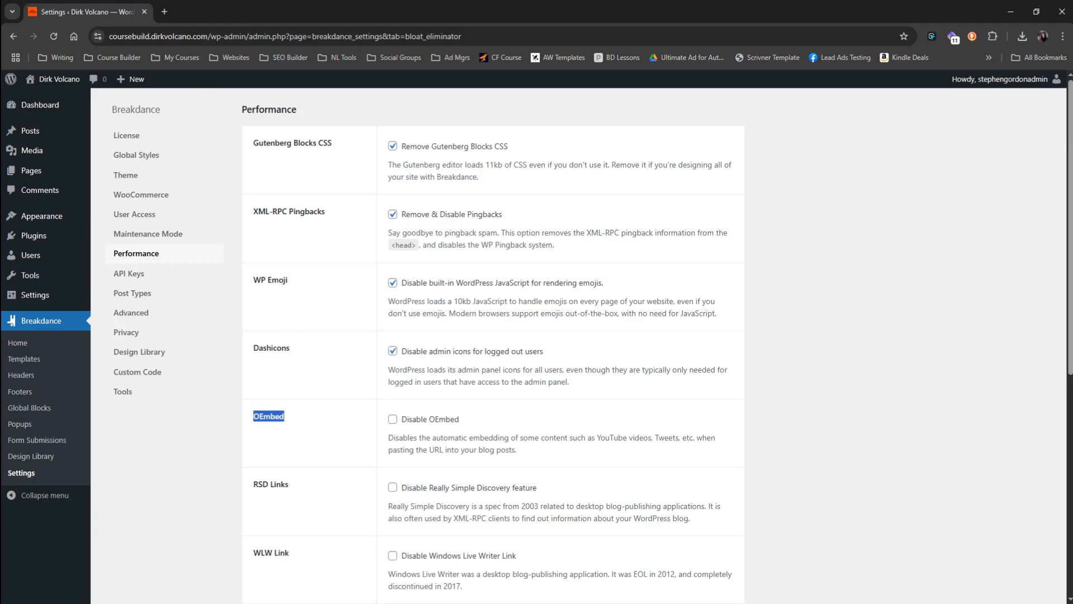
{"action": "left_click", "coordinate": [393, 419]}
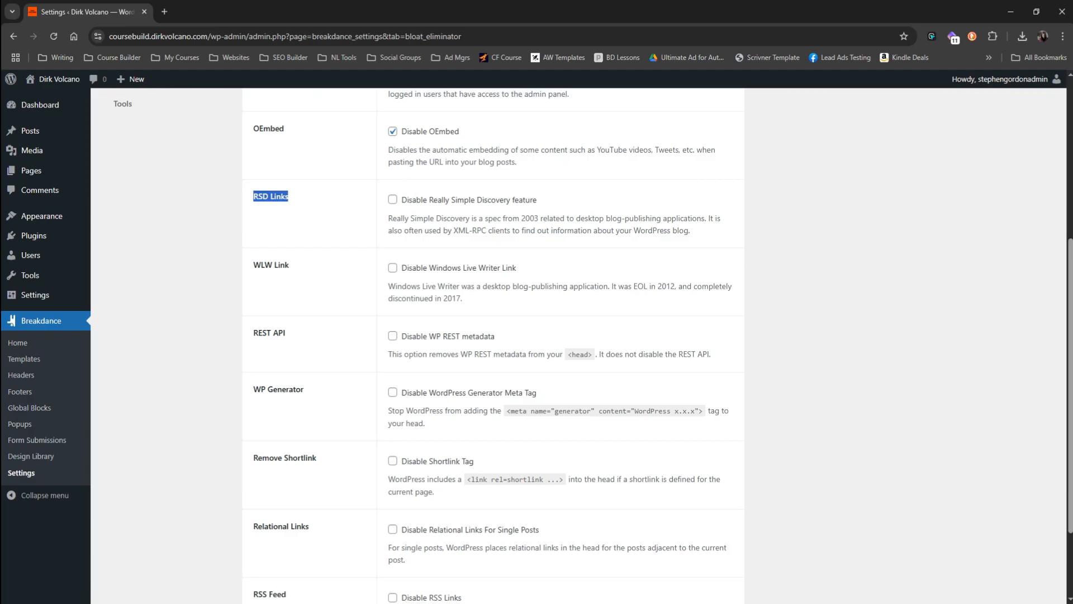
{"action": "left_click", "coordinate": [394, 201]}
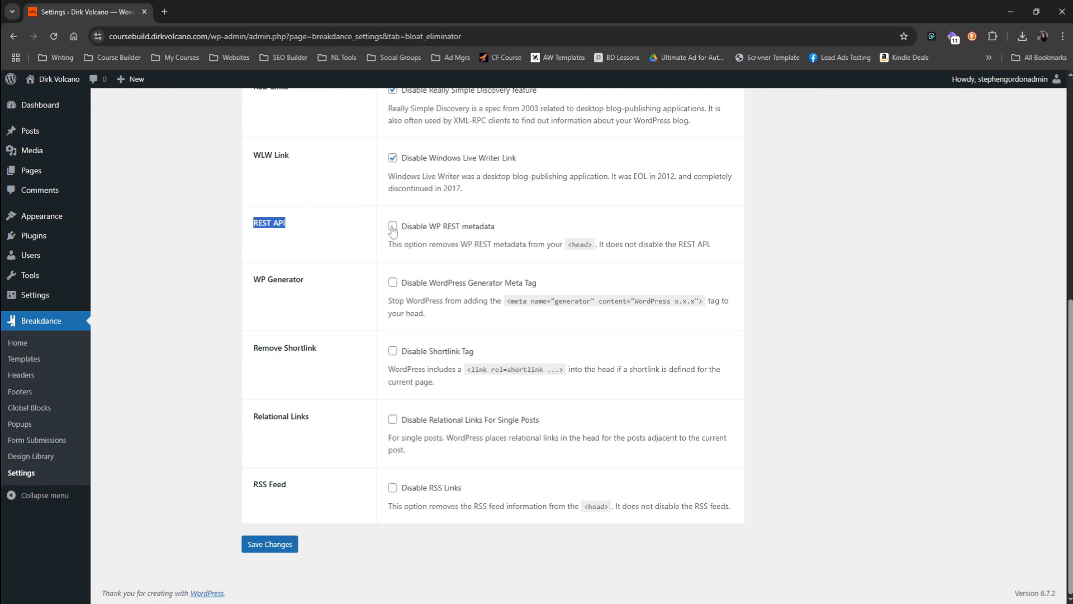
Step: Disable the WP REST metadata, WordPress generator meta tag and shortlink tag, and save the Performance settings
{"action": "left_click", "coordinate": [392, 225]}
{"action": "left_click", "coordinate": [302, 285]}
{"action": "left_click_drag", "start_coordinate": [306, 281], "coordinate": [254, 280]}
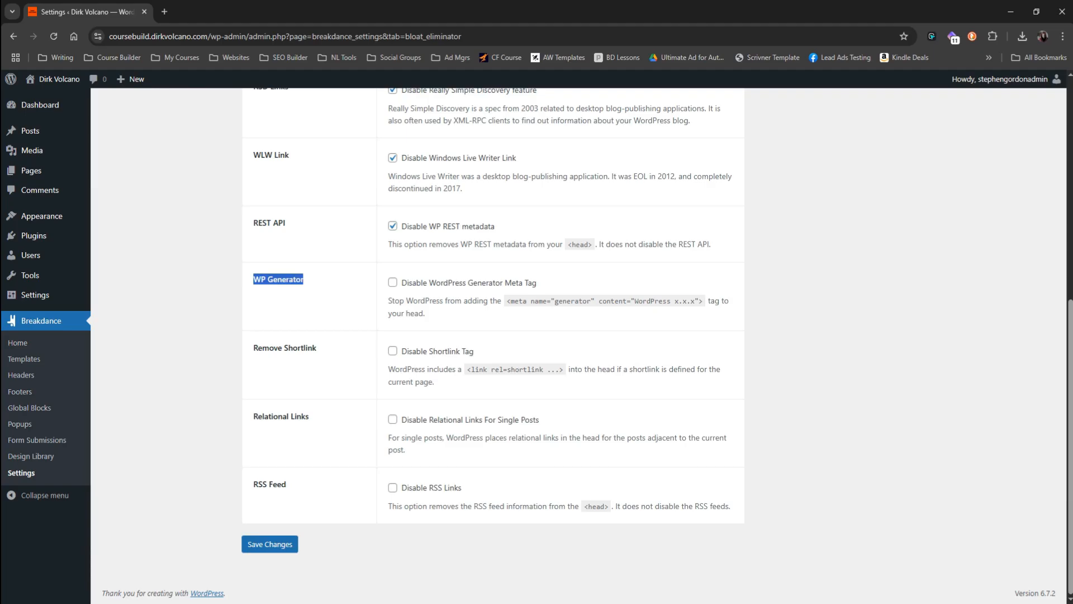
{"action": "left_click", "coordinate": [393, 282]}
{"action": "left_click_drag", "start_coordinate": [328, 347], "coordinate": [224, 381]}
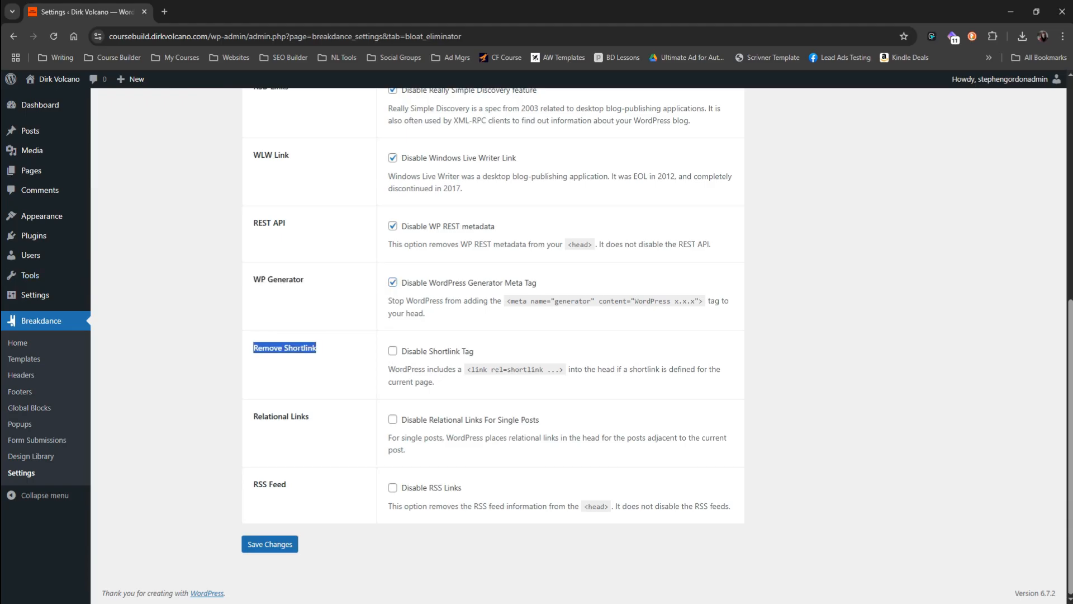
{"action": "left_click", "coordinate": [393, 350]}
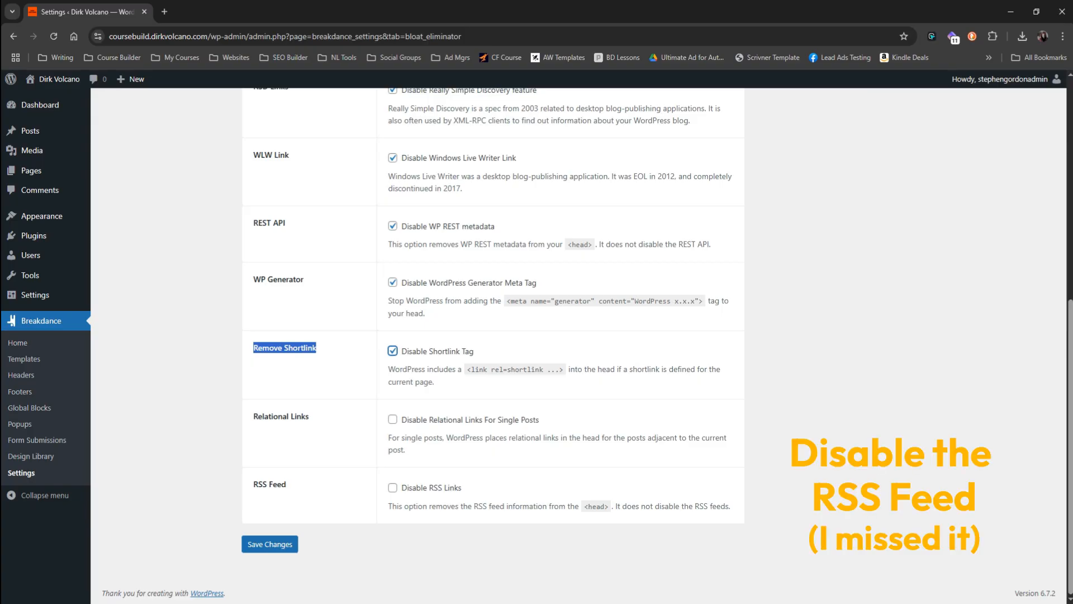
{"action": "left_click", "coordinate": [280, 547]}
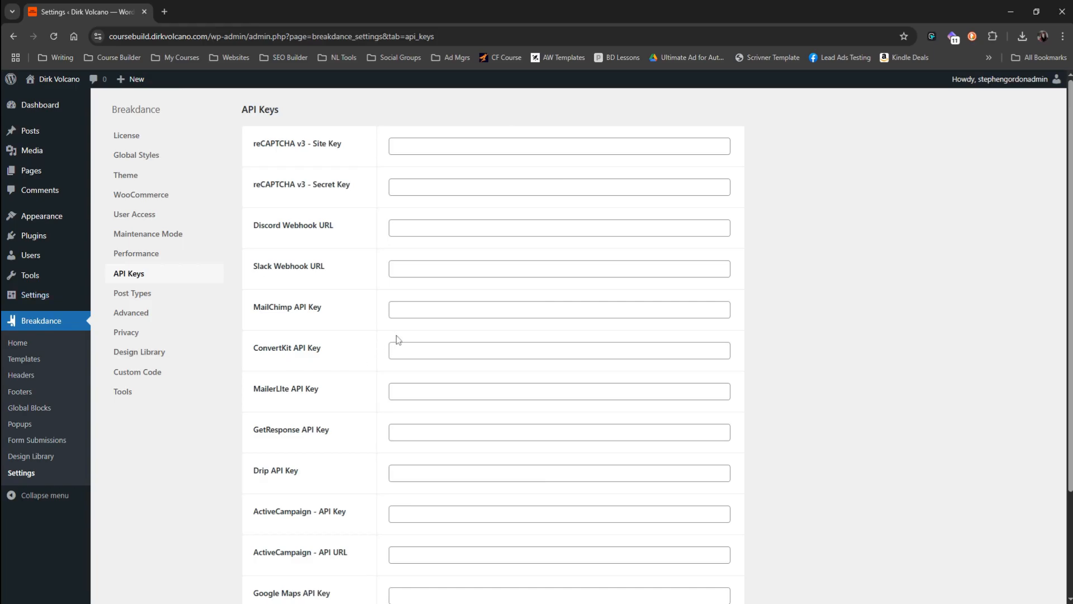
Step: Look over the API key fields, and enable Breakdance editing for only the Page post type, saving the change
{"action": "scroll", "coordinate": [396, 340], "scroll_direction": "down", "scroll_amount": 3}
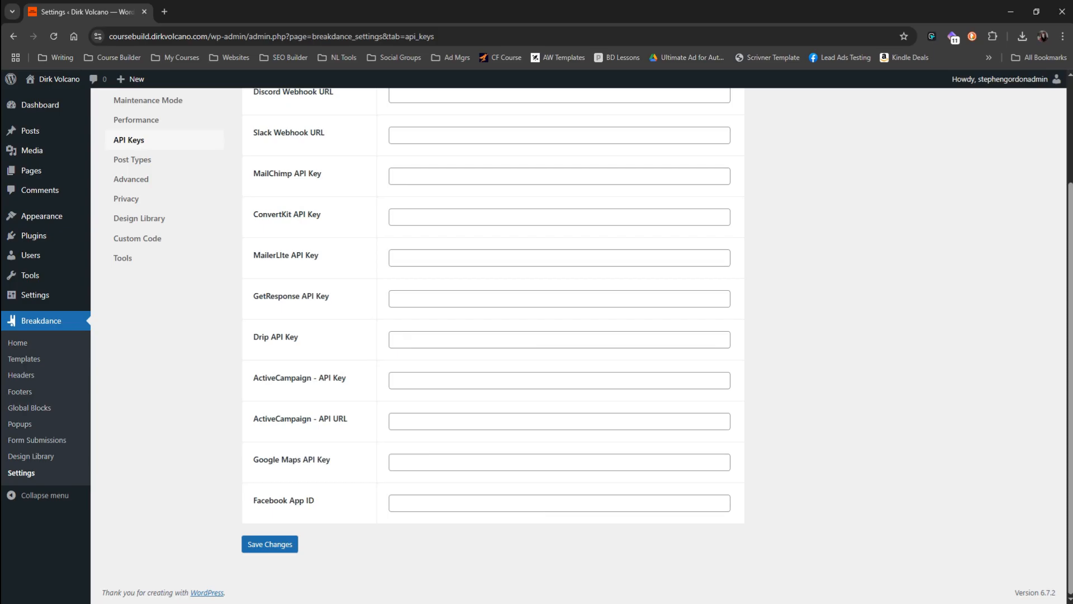
{"action": "left_click", "coordinate": [134, 161]}
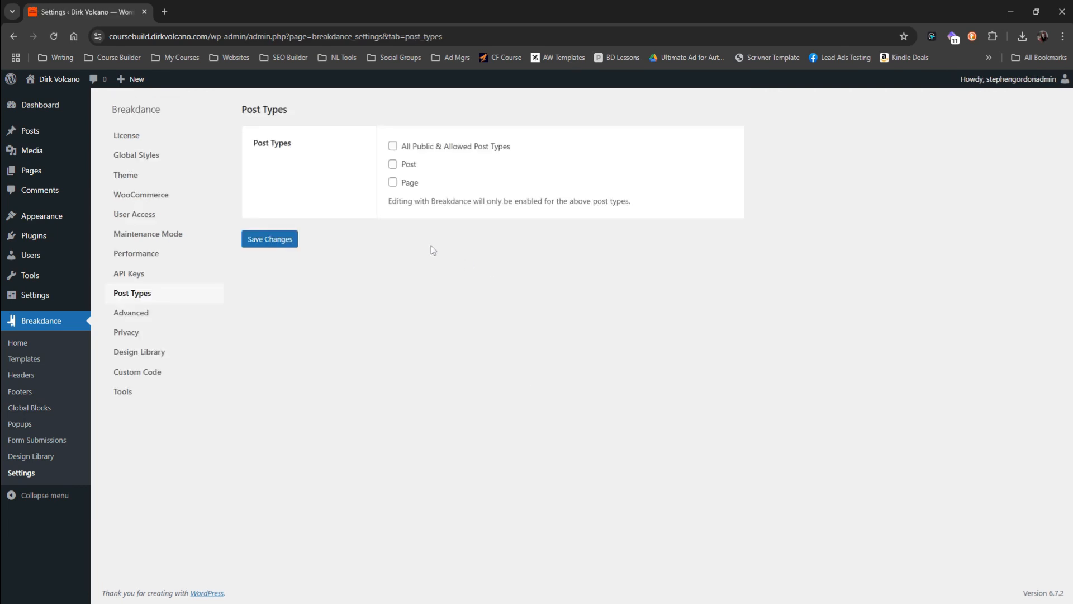
{"action": "left_click", "coordinate": [392, 182]}
{"action": "left_click_drag", "start_coordinate": [389, 202], "coordinate": [642, 208]}
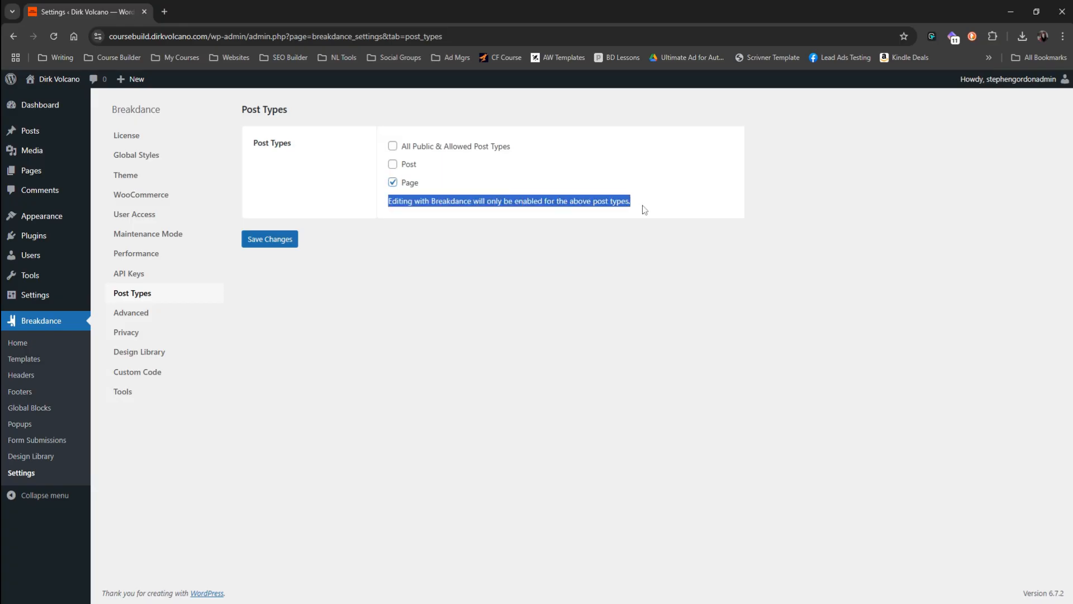
{"action": "left_click", "coordinate": [279, 241]}
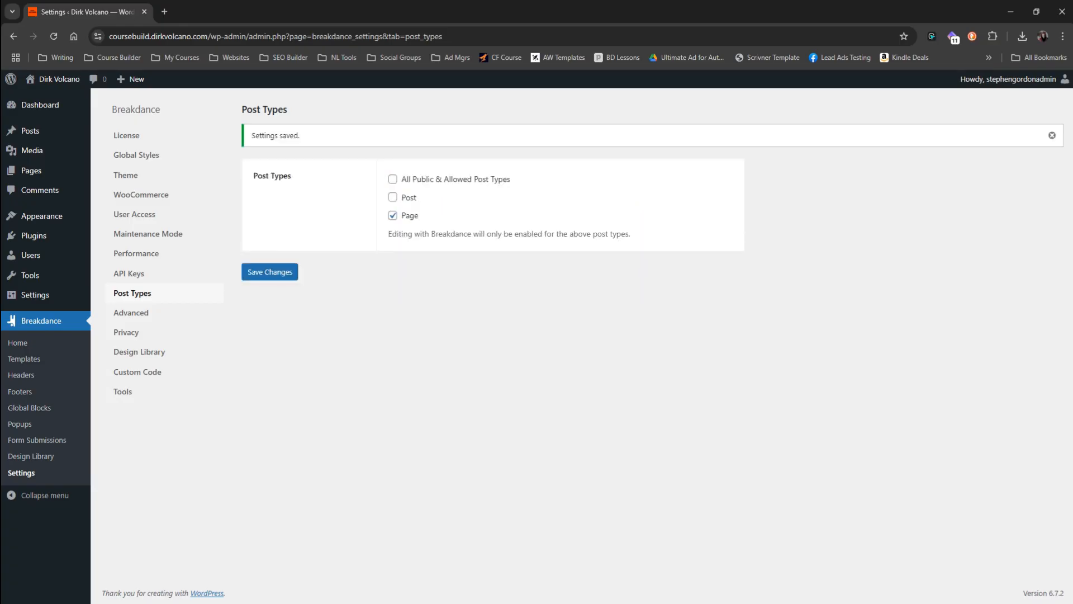
Step: In the Advanced settings, enable Limit Revisions with a maximum of 3 revisions, and save the changes
{"action": "left_click", "coordinate": [144, 312]}
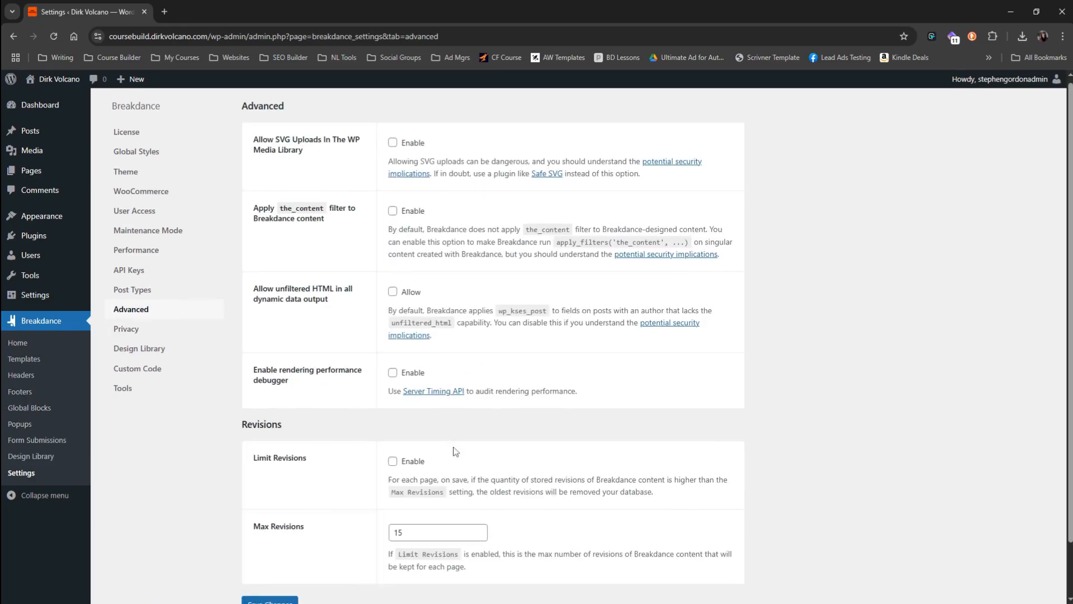
{"action": "scroll", "coordinate": [423, 441], "scroll_direction": "down", "scroll_amount": 1}
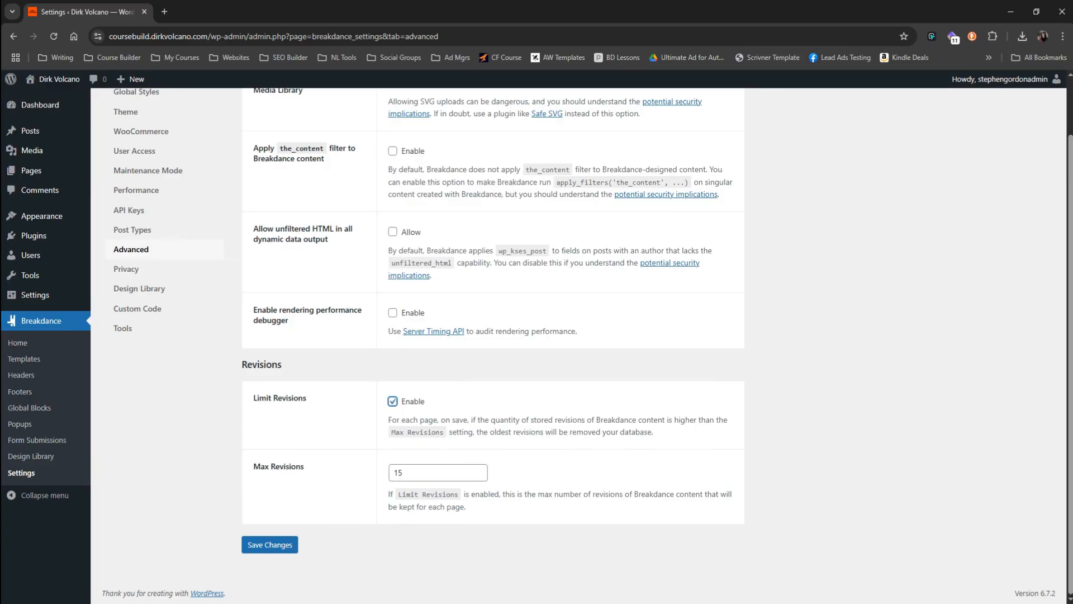
{"action": "left_click_drag", "start_coordinate": [407, 473], "coordinate": [383, 468]}
{"action": "type", "text": "3"}
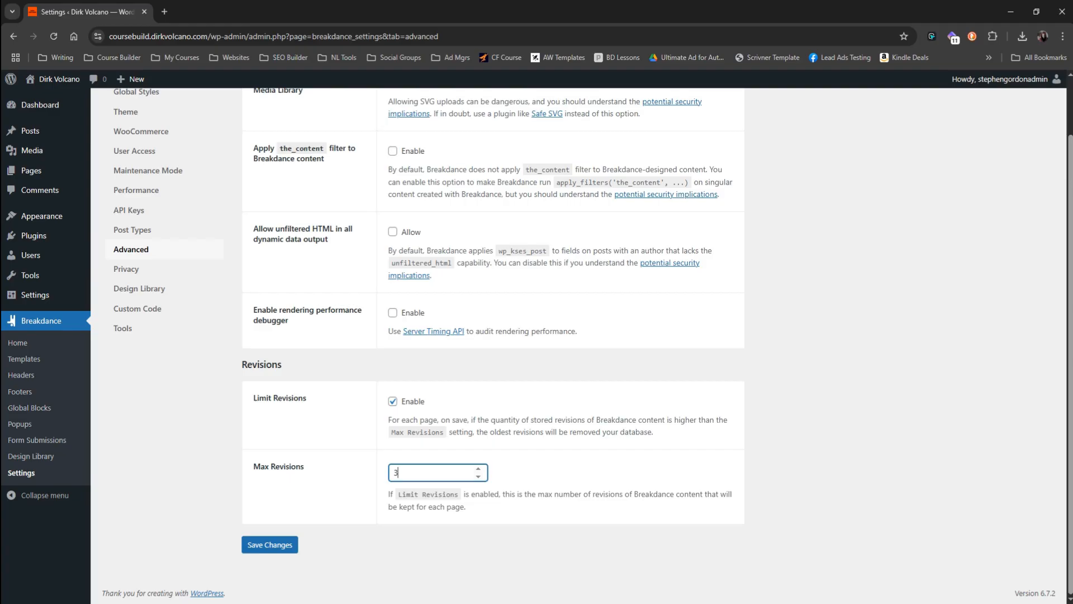
{"action": "left_click", "coordinate": [278, 545]}
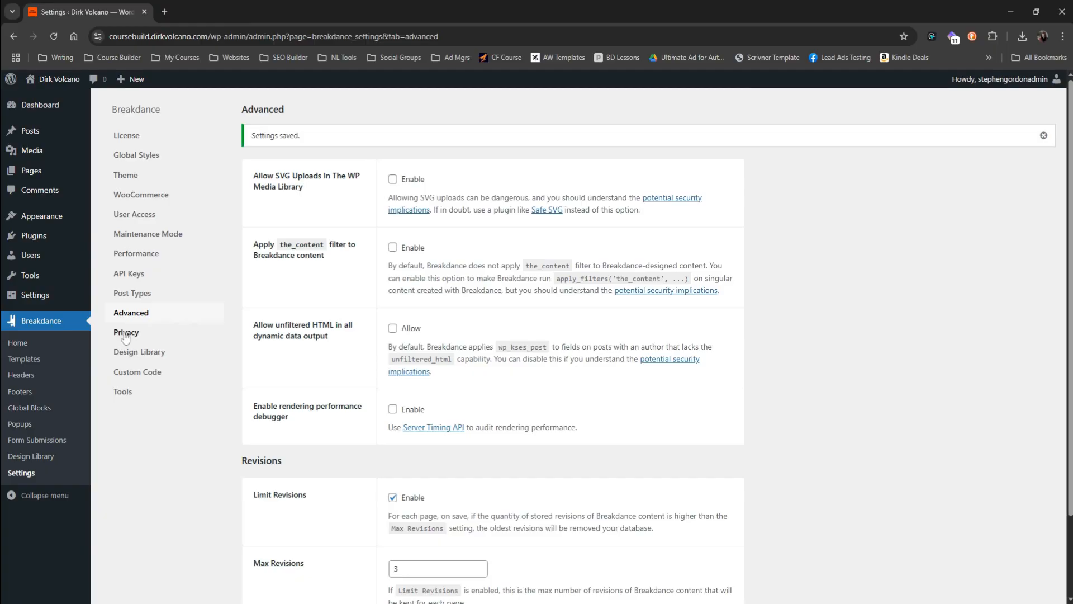
Step: Review the Privacy, Design Library, Custom Code and Tools settings, dismissing the AnalyticsWP recommendation on the Custom Code page
{"action": "left_click", "coordinate": [125, 333]}
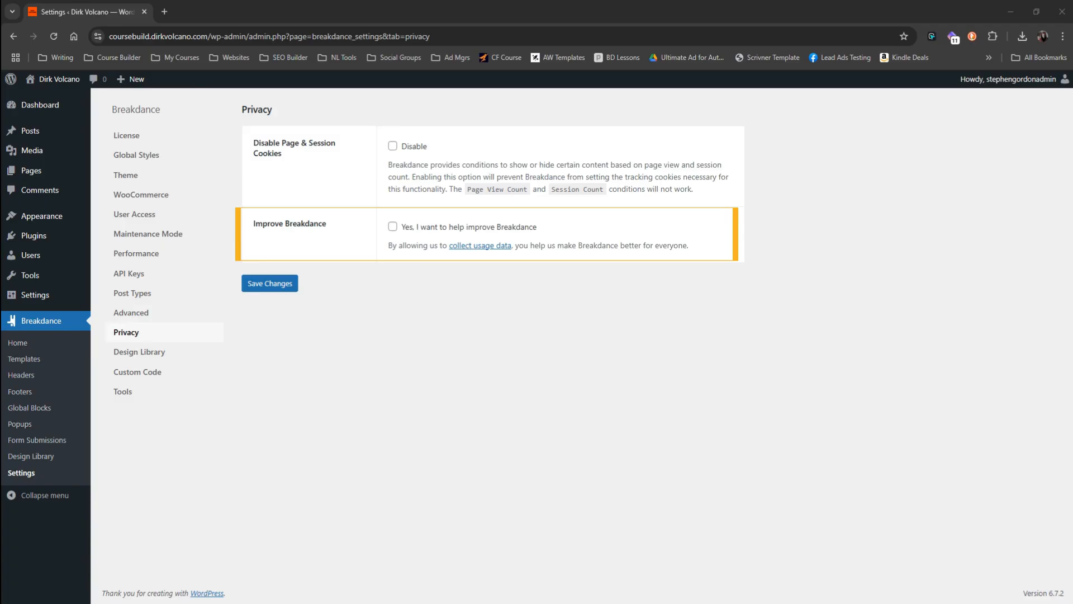
{"action": "left_click", "coordinate": [150, 355]}
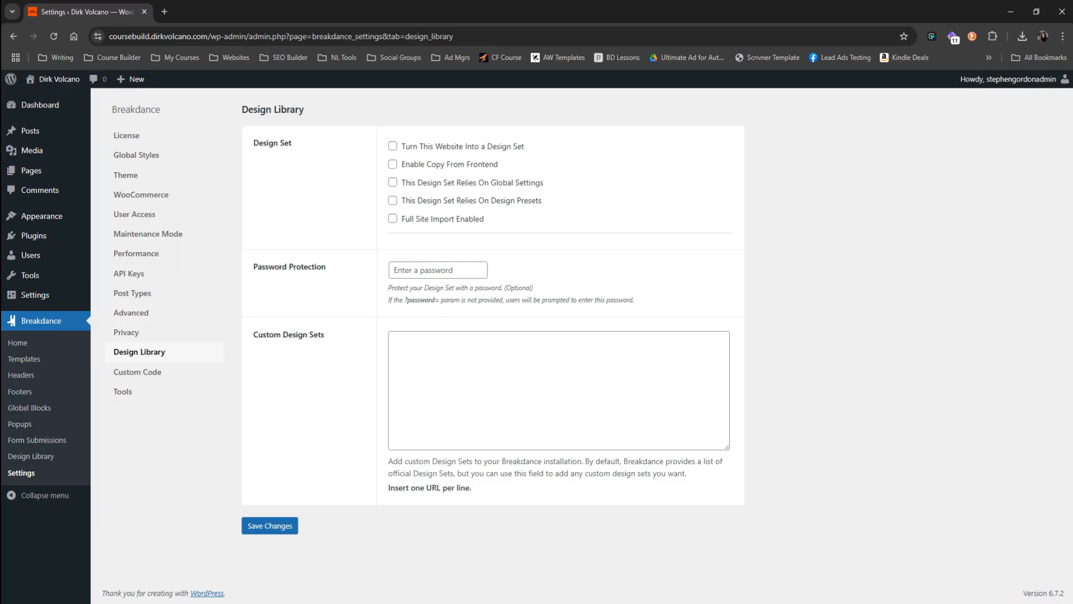
{"action": "left_click", "coordinate": [150, 379]}
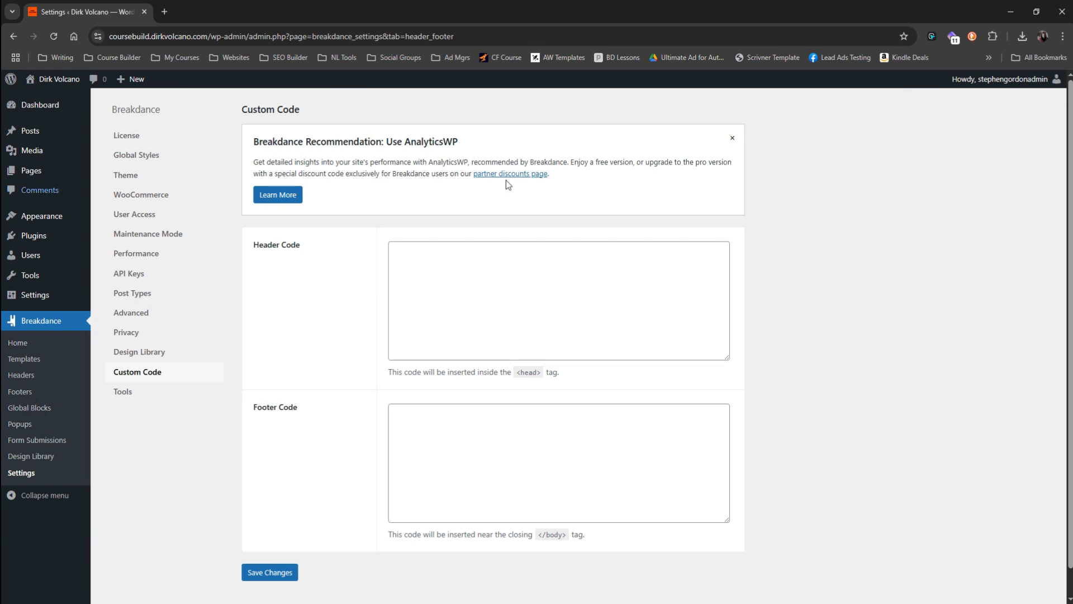
{"action": "left_click", "coordinate": [733, 139]}
{"action": "left_click", "coordinate": [124, 393]}
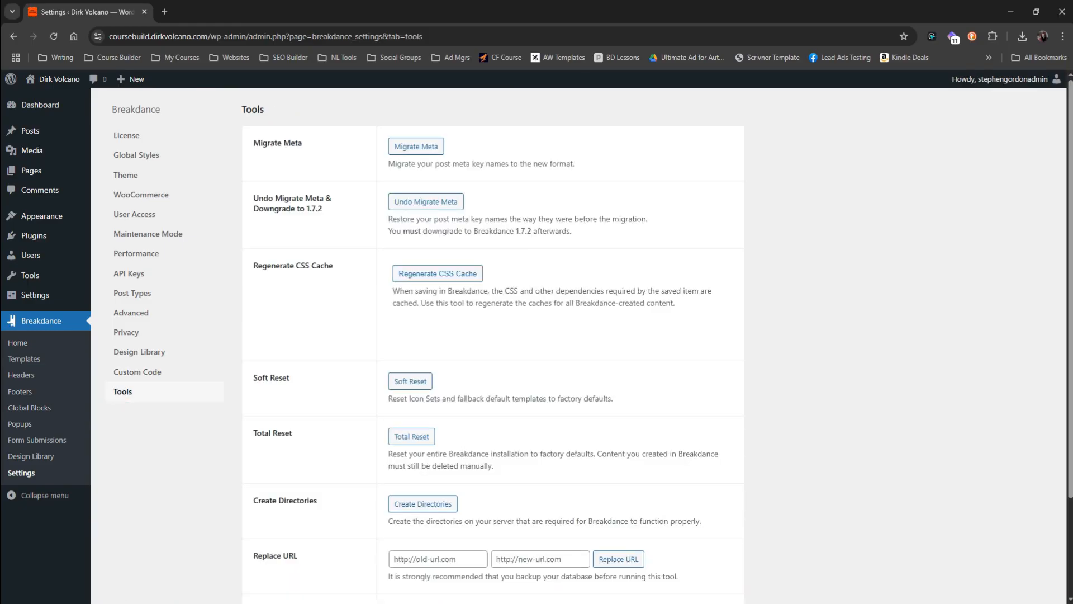
{"action": "scroll", "coordinate": [411, 360], "scroll_direction": "down", "scroll_amount": 2}
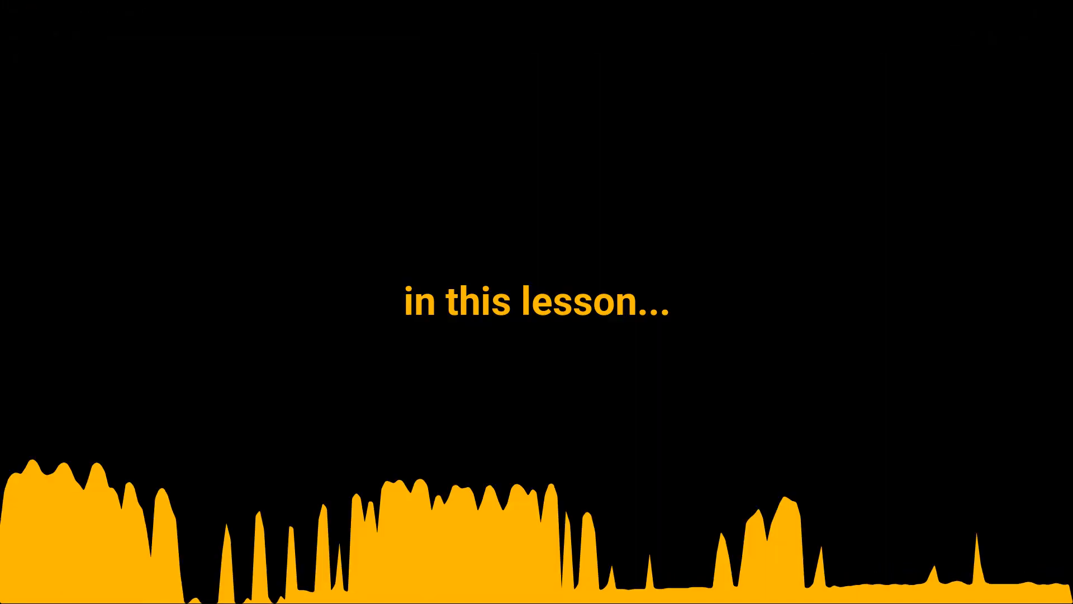